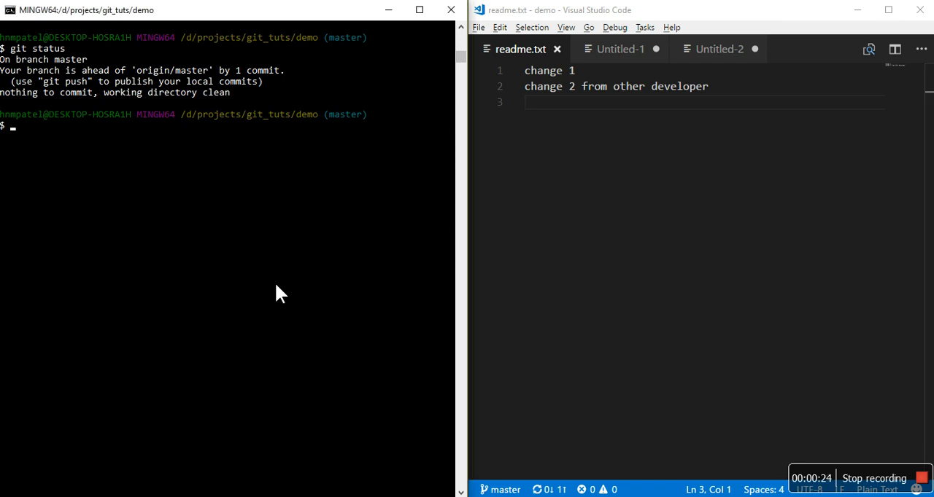
type("git ")
type("status")
Run git status then git branch, listing master (current) and test
key("Return")
type("git ")
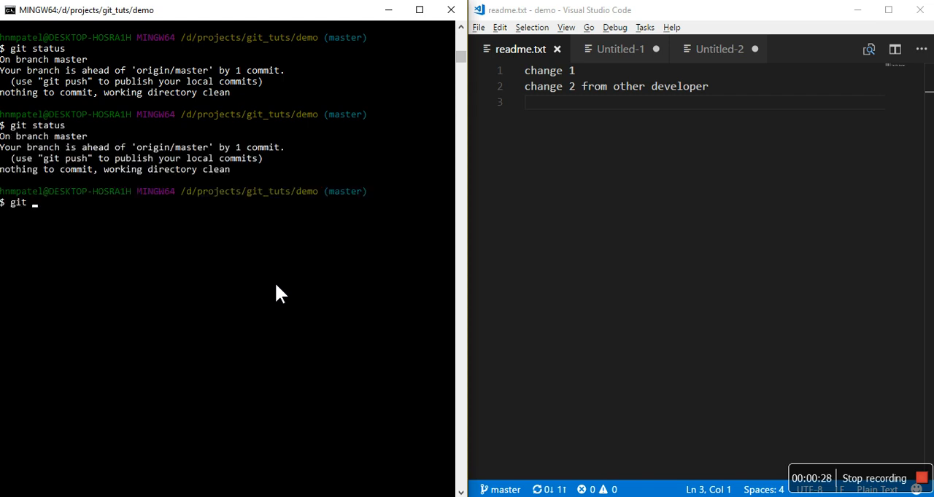
type("branch")
key("Return")
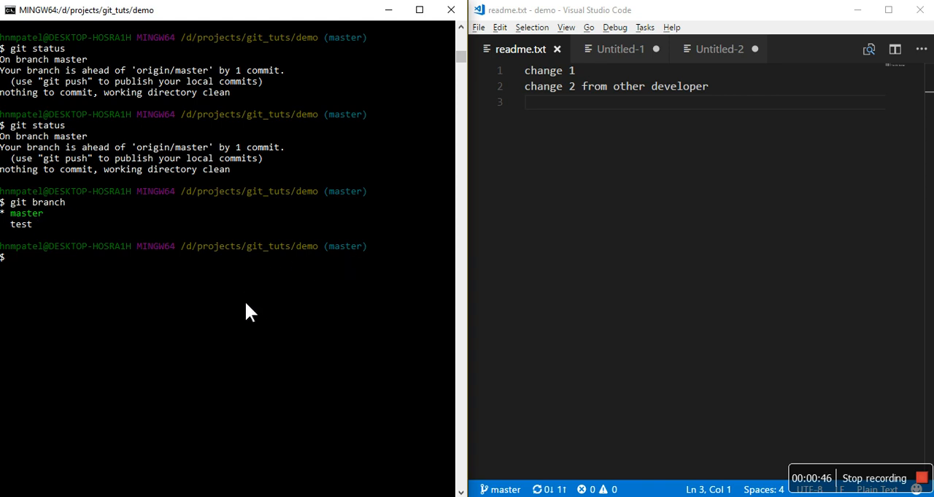
type("g")
type("it checkout")
type(" test")
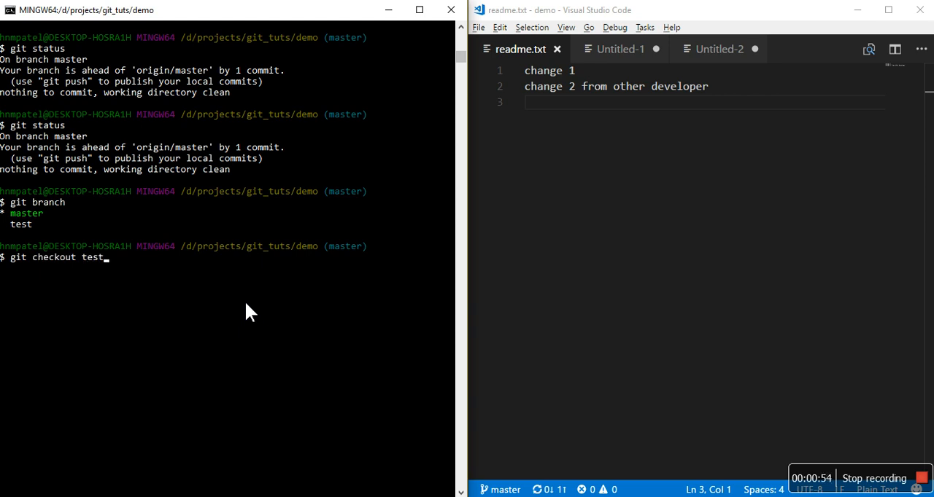
Check out test, confirm it is current with git branch, and see its status diverged from master by one commit each
key("Return")
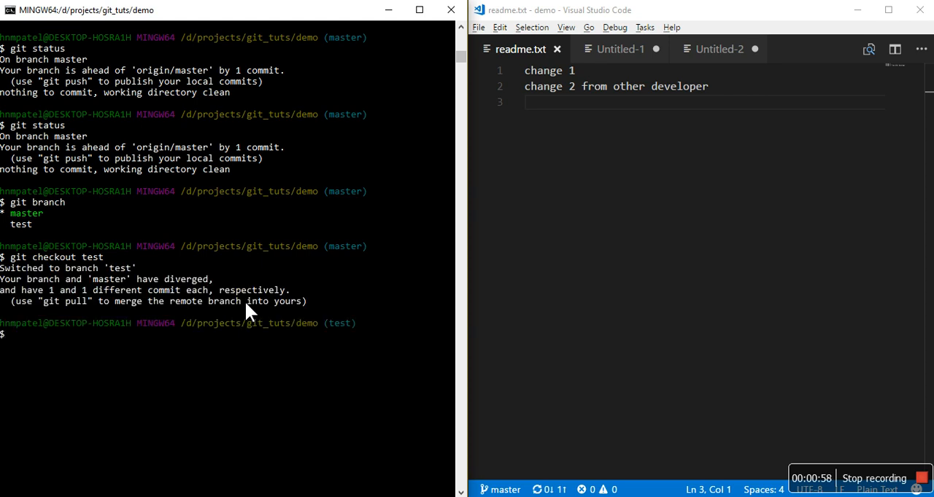
type("git sta")
key("BackSpace")
key("BackSpace")
key("BackSpace")
type("bra")
type("nch")
key("Return")
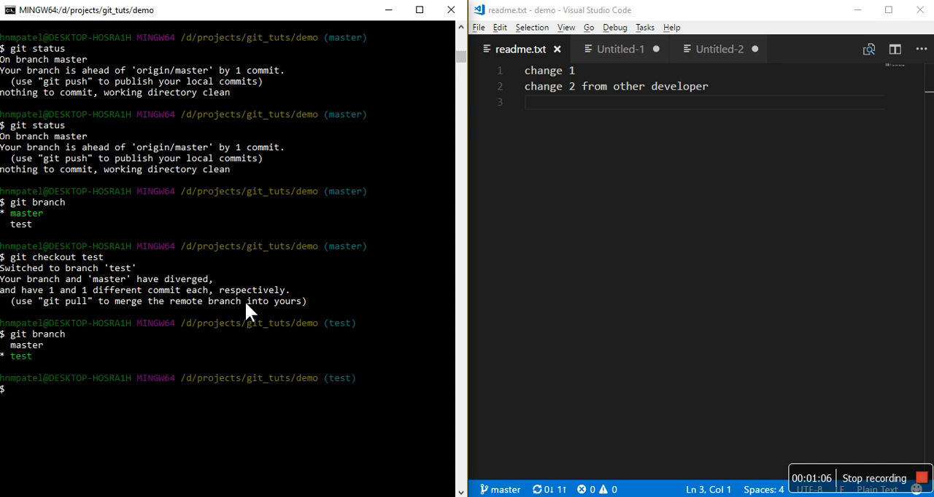
type("git ")
type("status")
key("Return")
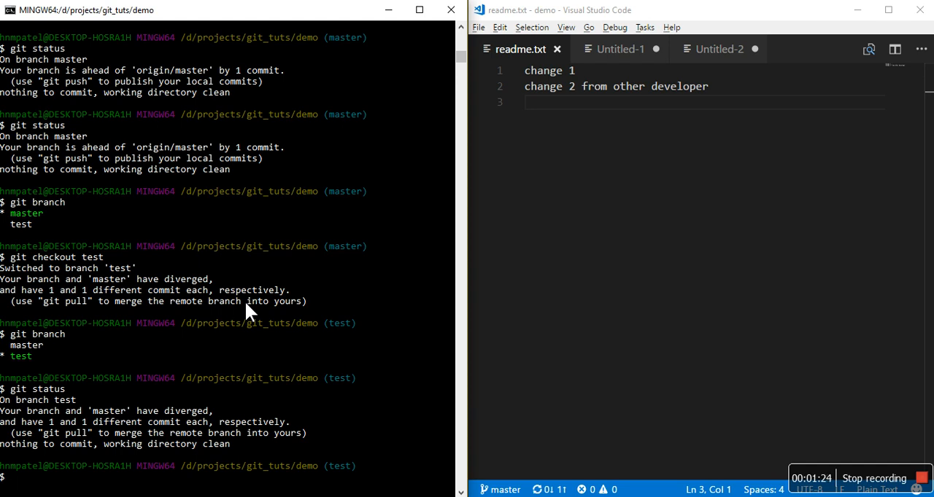
type("gi")
type("t rebase")
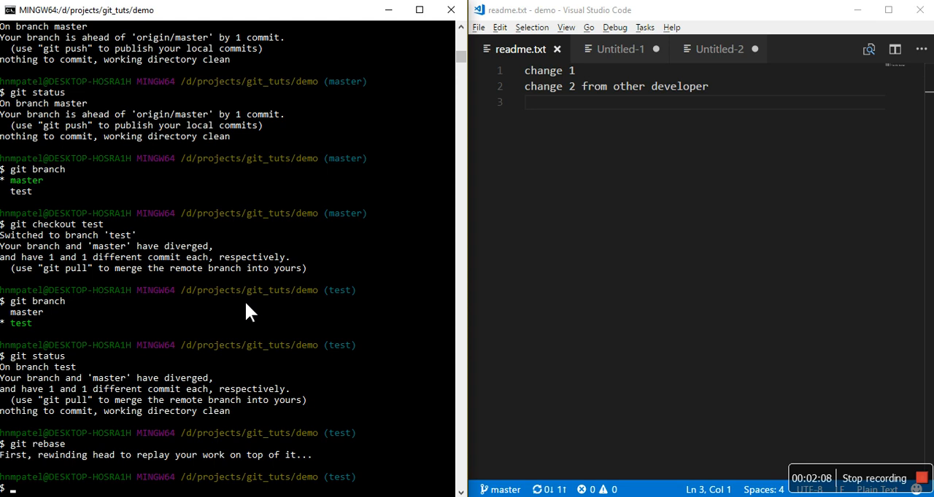
type("g")
type("it status")
Run git status after the rebase, showing test up to date with master and clean
key("Return")
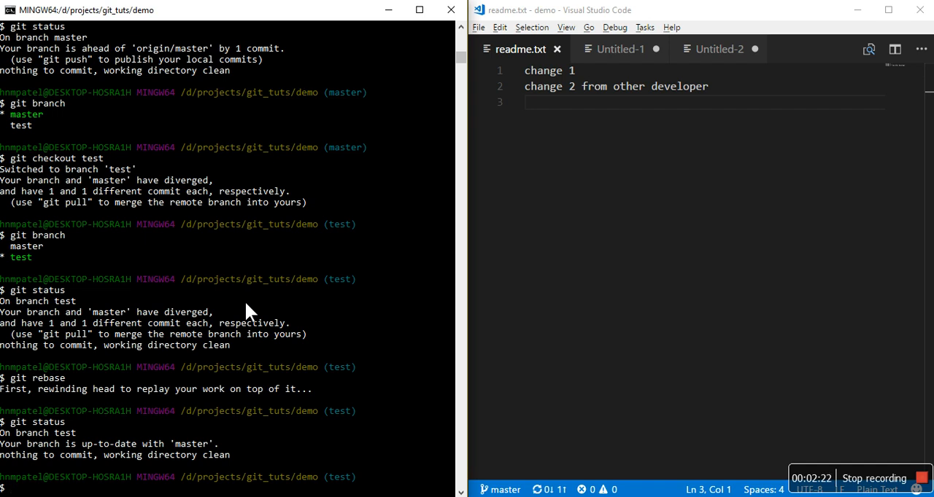
type("git checkout ")
type("mstar")
Check out master, then check out test again, now up to date with master
key("BackSpace")
key("BackSpace")
key("BackSpace")
key("BackSpace")
type("aste")
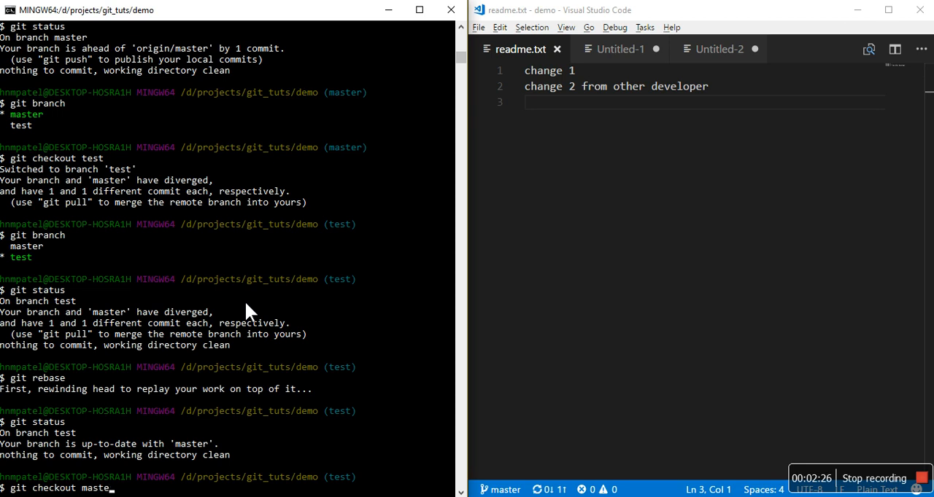
type("r")
key("Return")
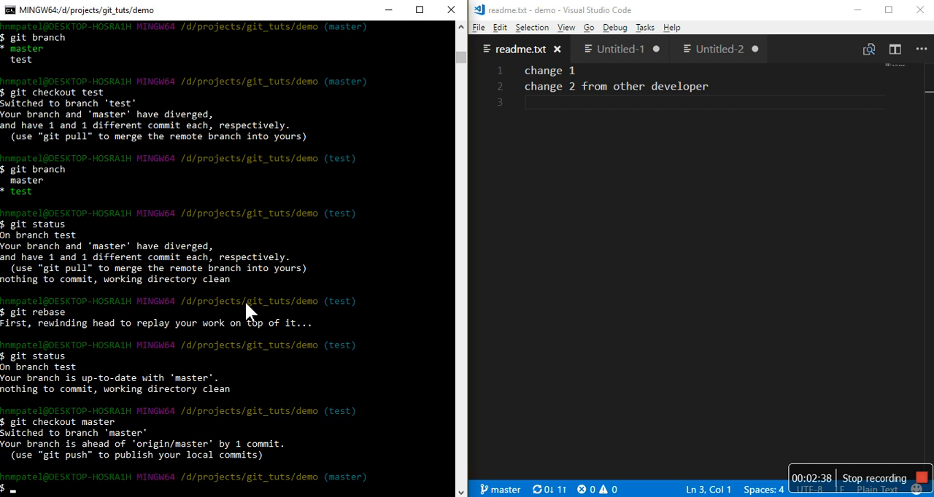
type("git")
key("BackSpace")
key("BackSpace")
type("t che")
type("ckout test")
key("Return")
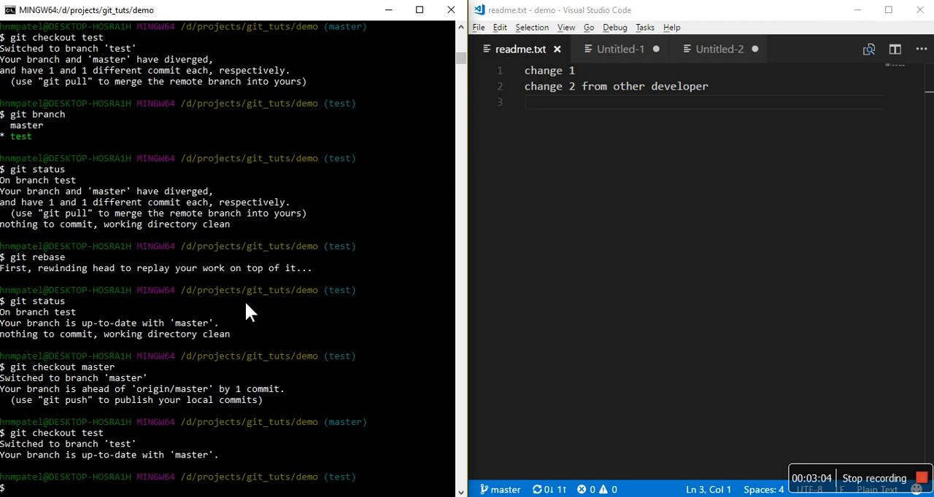
type("touch")
Create empty new.txt with touch, see it untracked, then git add it and confirm it is staged
key("BackSpace")
key("BackSpace")
key("BackSpace")
type("uch")
type(" new.txt")
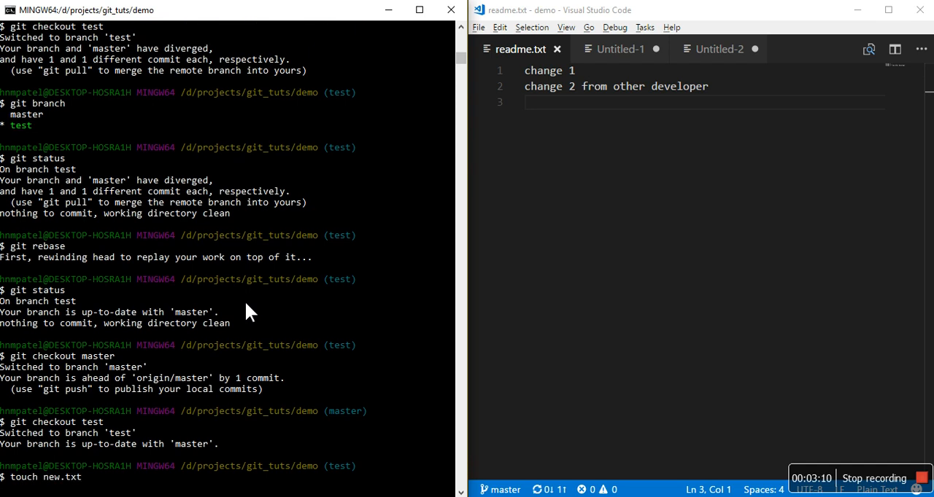
key("Return")
type("git st")
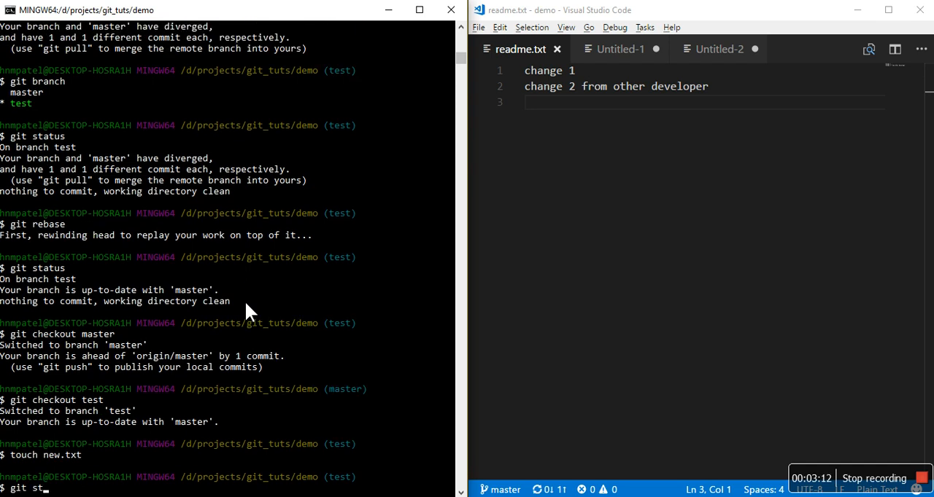
type("atus")
key("Return")
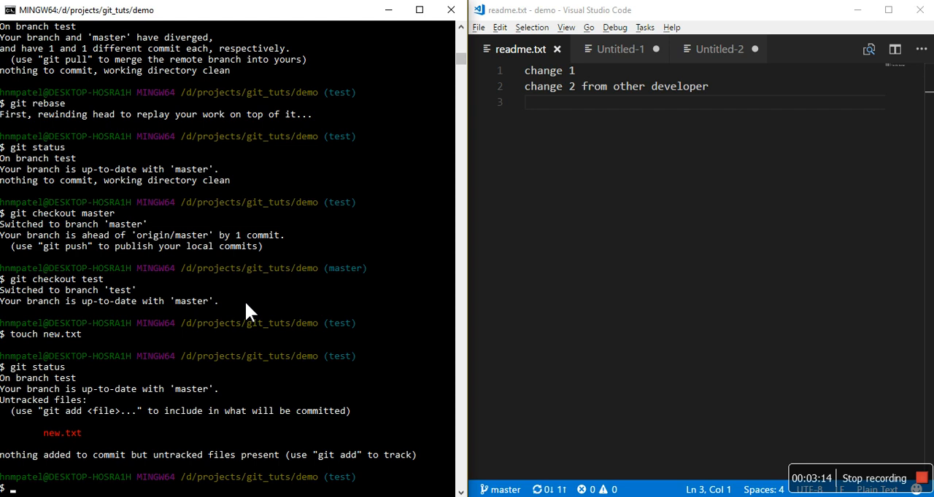
type("git ad")
type("d new.txt")
key("Return")
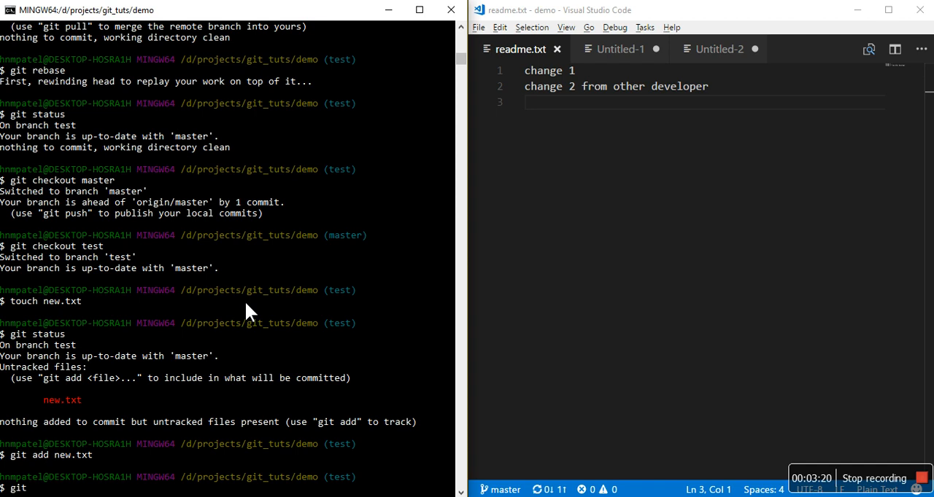
type(" status")
key("Return")
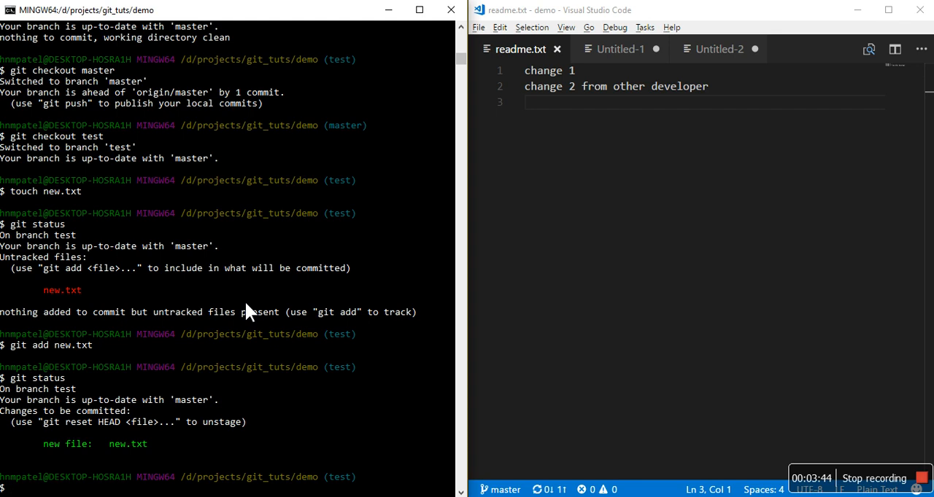
type("gi")
type("t")
type("reset")
type(" HEAD")
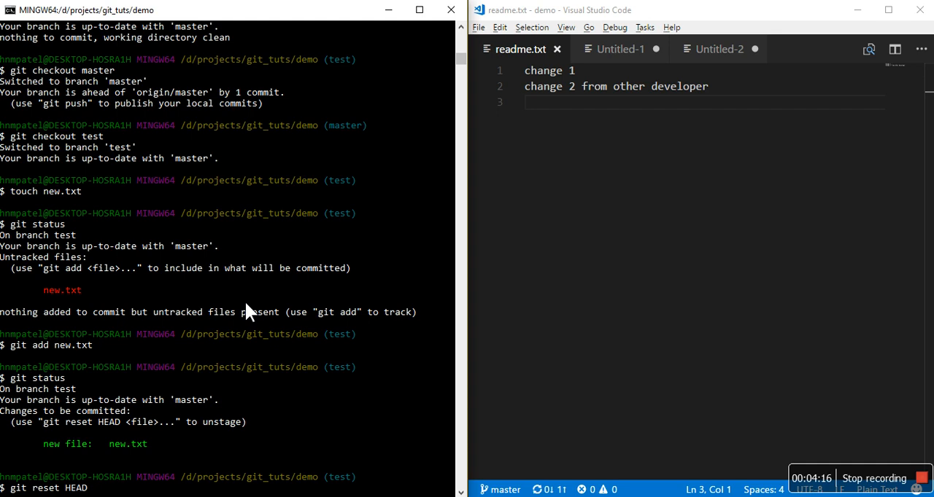
Run git reset HEAD to unstage new.txt and confirm with git status that it is untracked again
key("Return")
type("g")
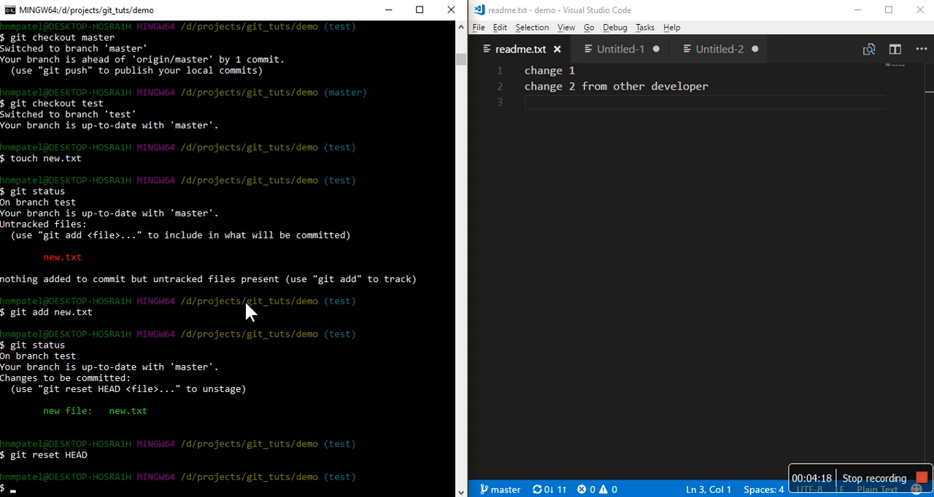
type("it status")
key("Return")
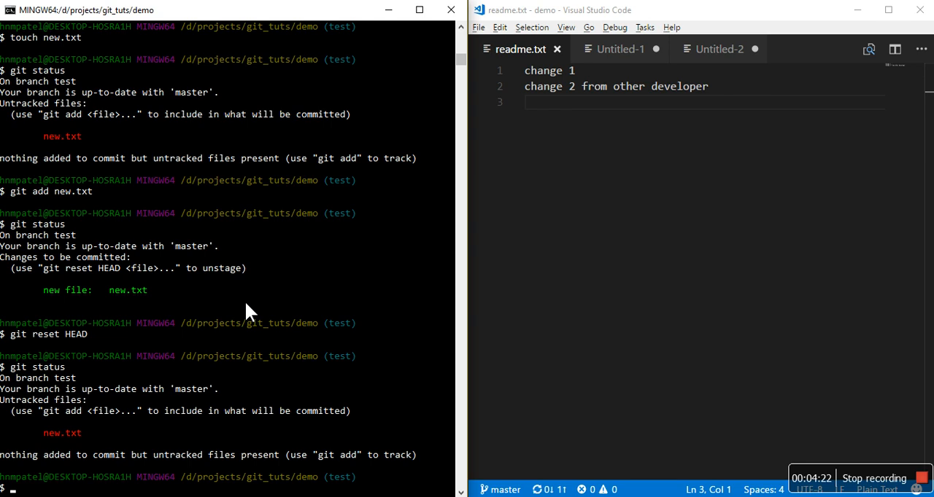
key("Up")
key("Up")
Re-stage new.txt via the recalled git add, verify with git status, then git rm --cached new.txt to unstage it
key("Down")
key("Up")
key("Up")
key("Up")
key("Return")
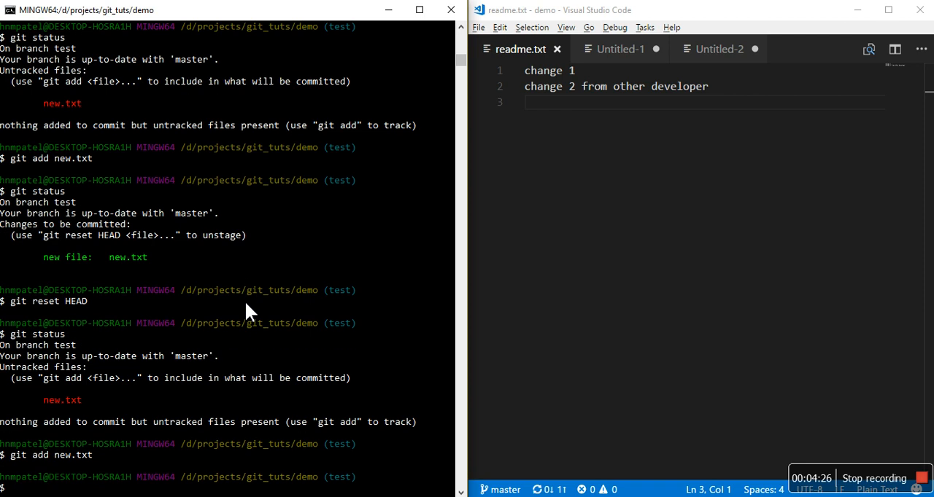
type("gitstat")
key("BackSpace")
key("BackSpace")
key("BackSpace")
type("status")
key("Return")
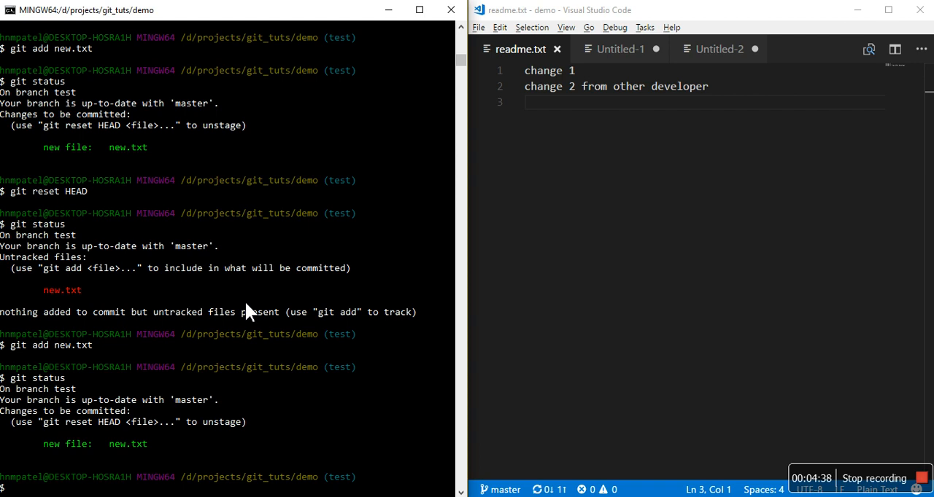
type("git ")
type("rm --ca")
type("ched")
type(" new.txt")
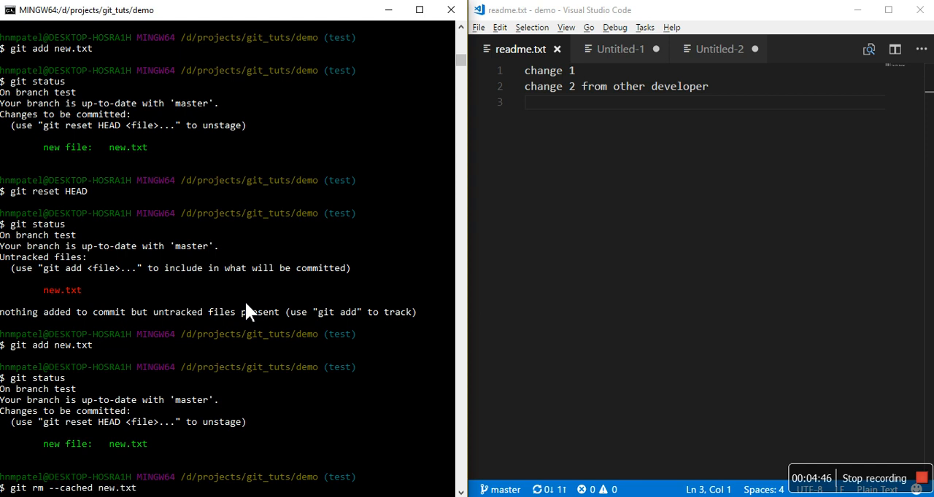
key("Return")
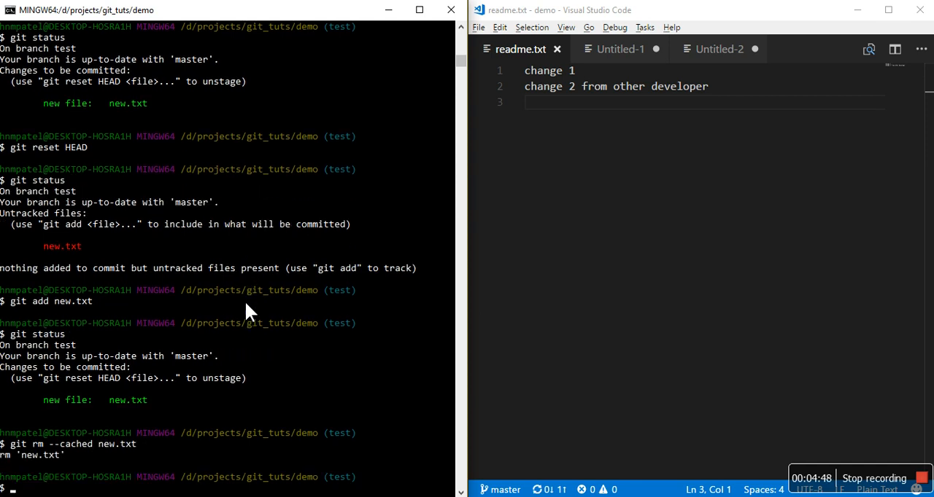
type("git sta")
type("tus")
Run git status showing new.txt listed under Untracked files
key("Return")
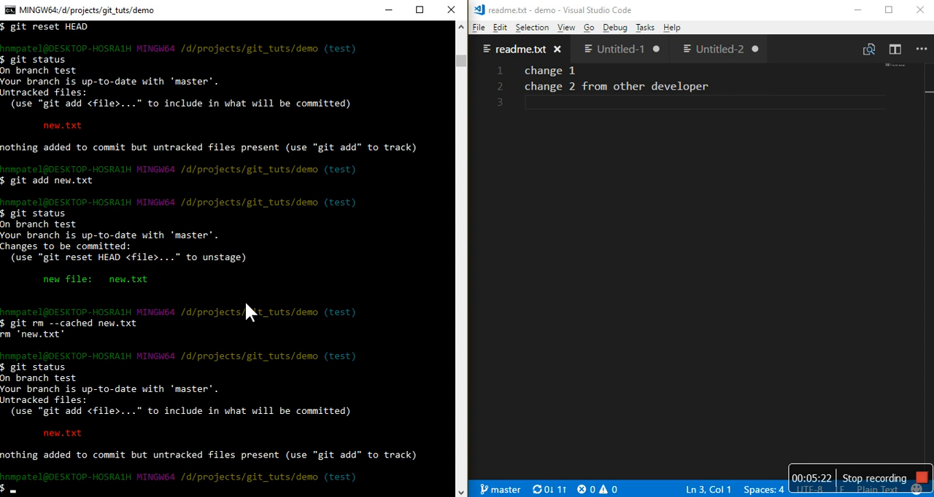
type("git ")
type("add")
type(" new.txt .")
Stage new.txt, commit it with message "New file is added.", and see test one commit ahead of master
key("Return")
type("git co")
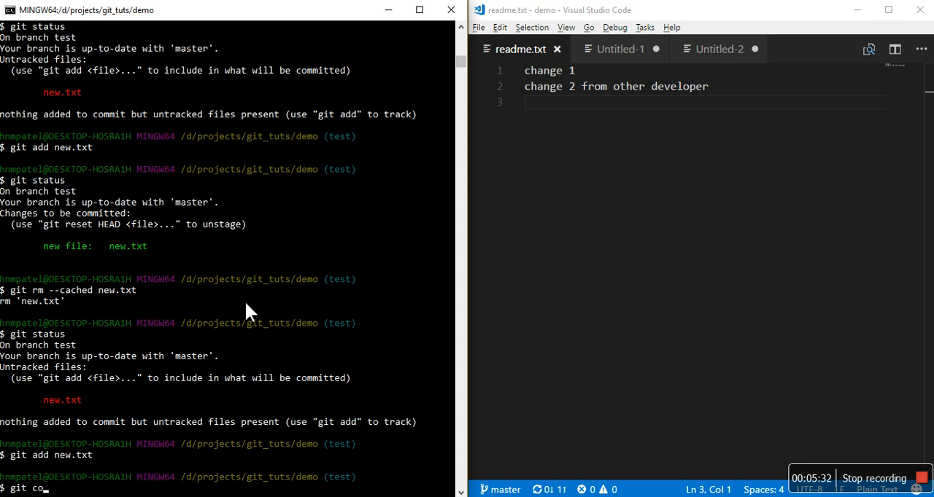
type("mmit -m \"")
type("\"")
key("Left")
type("New fi")
type("le is added.")
key("Return")
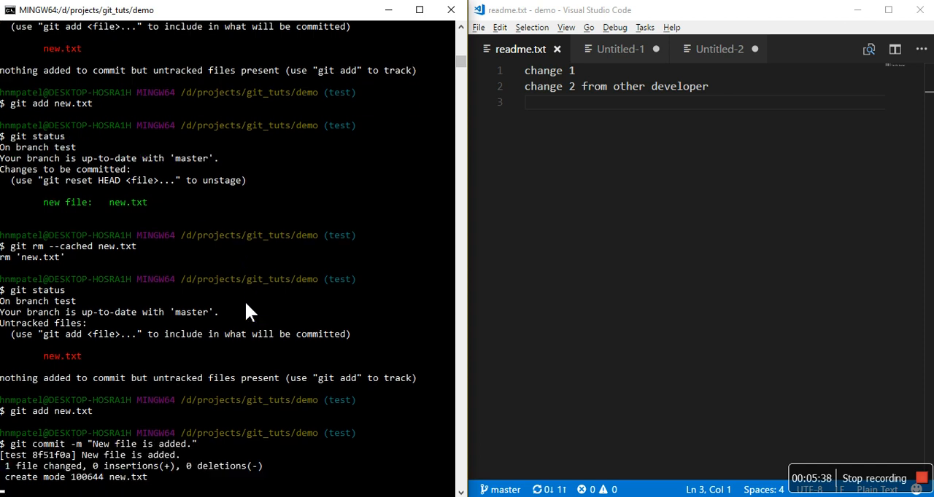
type("git ")
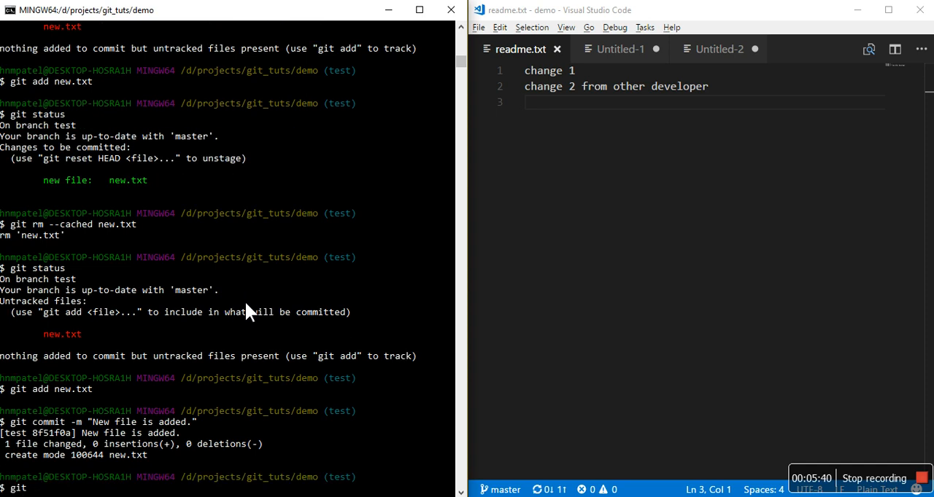
type("sta")
type("tus")
key("Return")
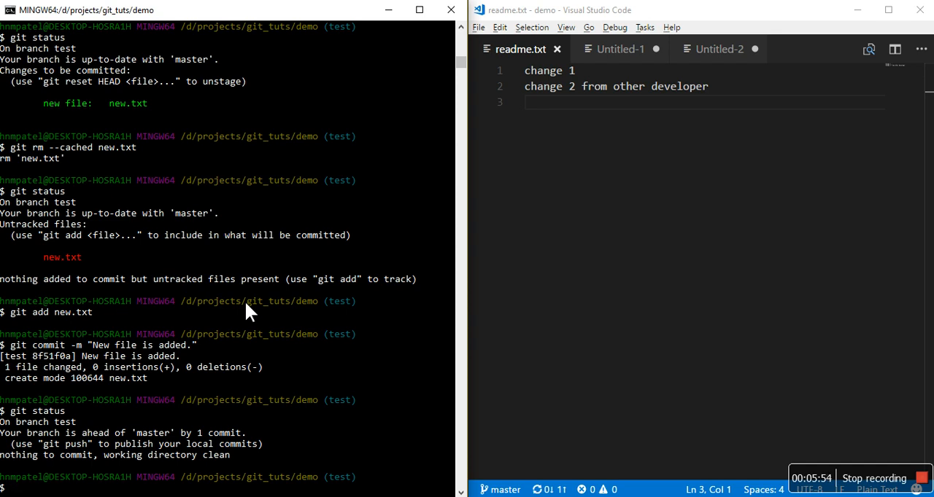
type("git")
type(" checkout")
type(" master")
Check out master and show its status and git log of four commits without new.txt's
key("Return")
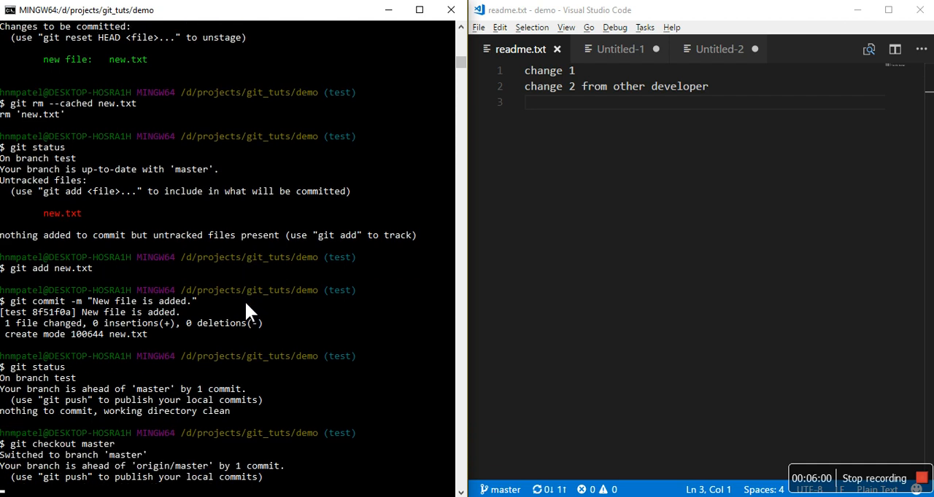
type("git status")
key("Return")
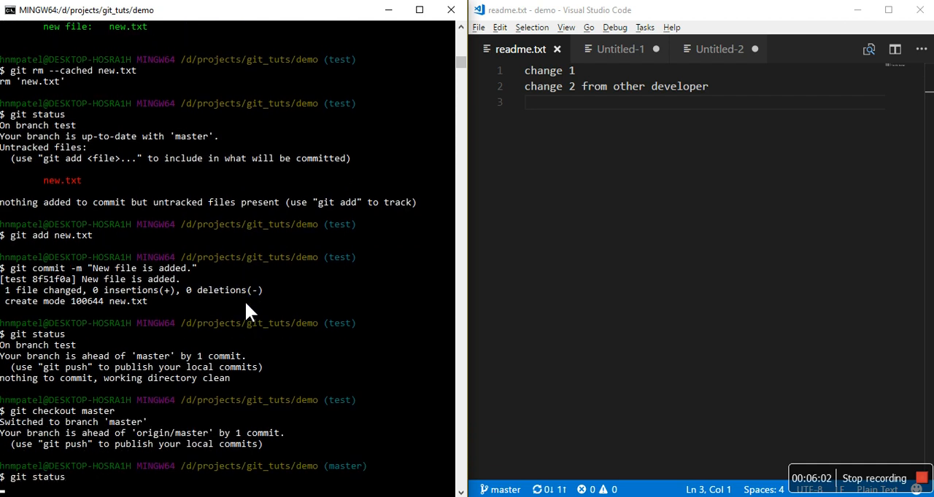
type("git log")
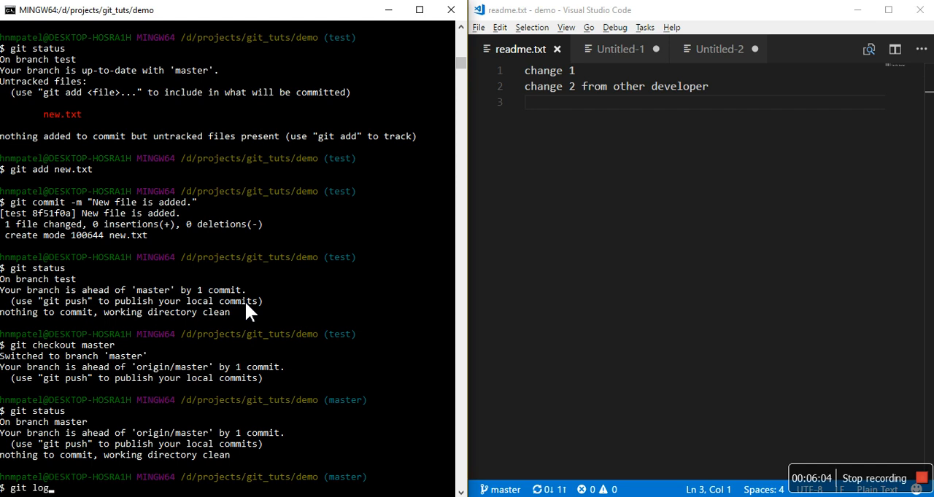
key("Return")
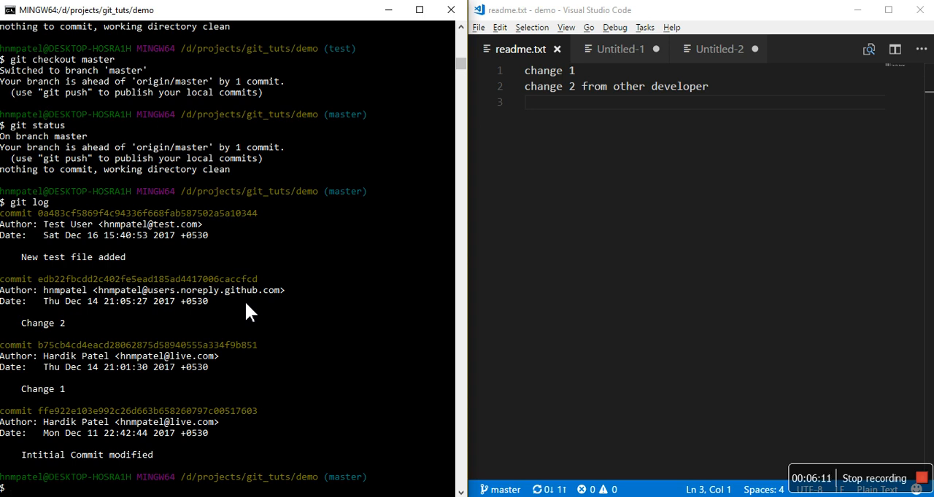
type("git merge")
type(" test")
Fast-forward master with git merge test, then verify status and the five-commit log topped by "New file is added."
key("Return")
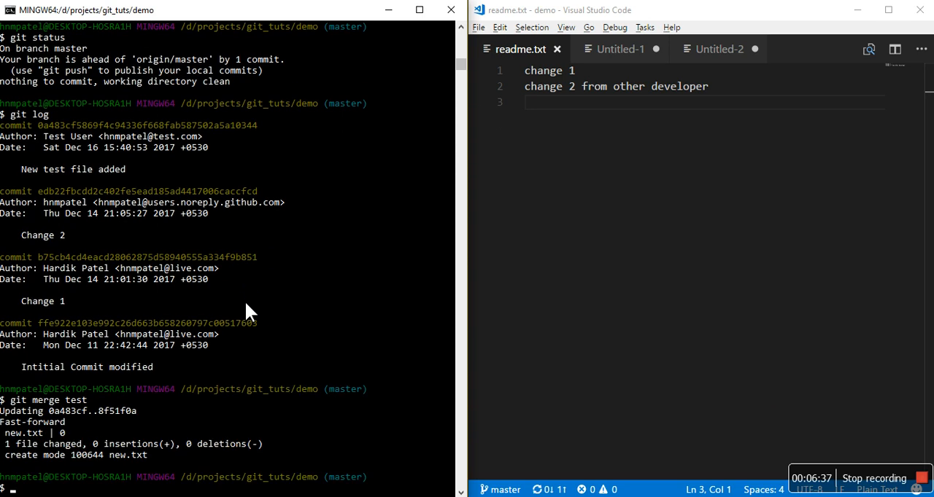
type("git status")
key("Return")
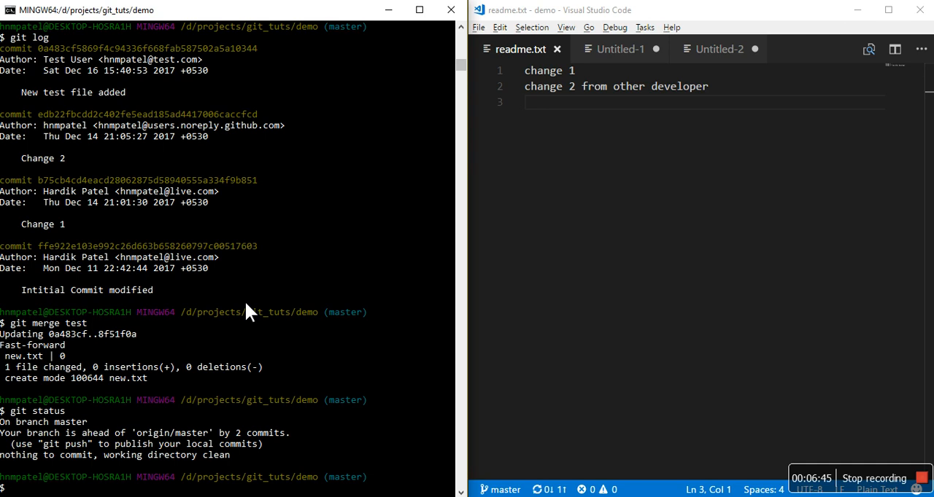
type("git ")
type("log")
key("Return")
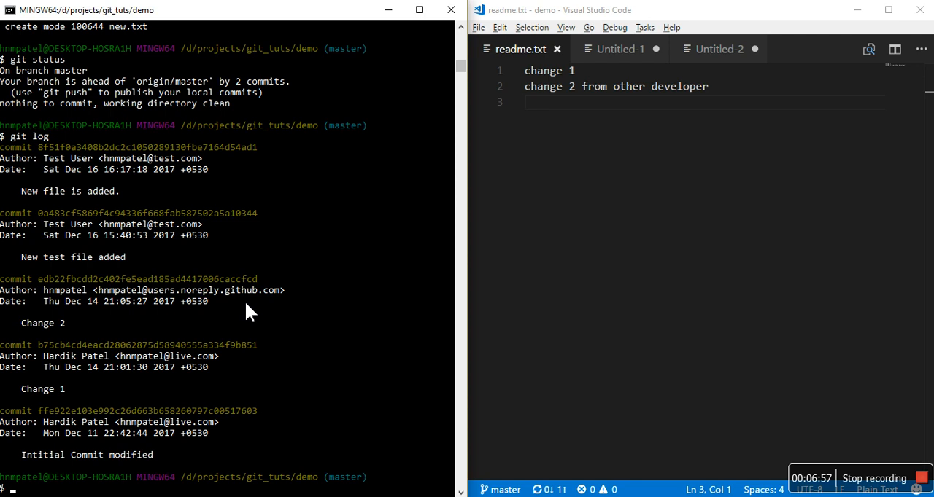
type("gi")
type("t push ore")
Push master's two new commits to GitHub with git push origin master
key("BackSpace")
type("igin master")
key("Return")
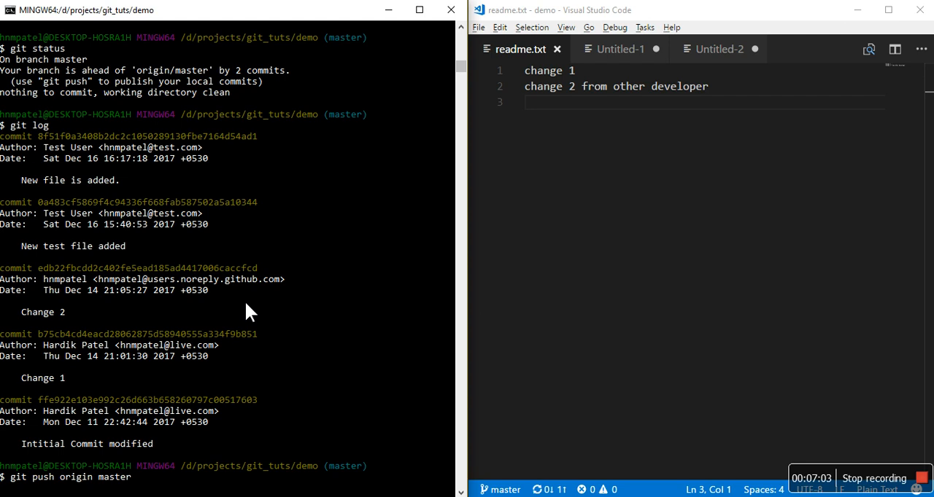